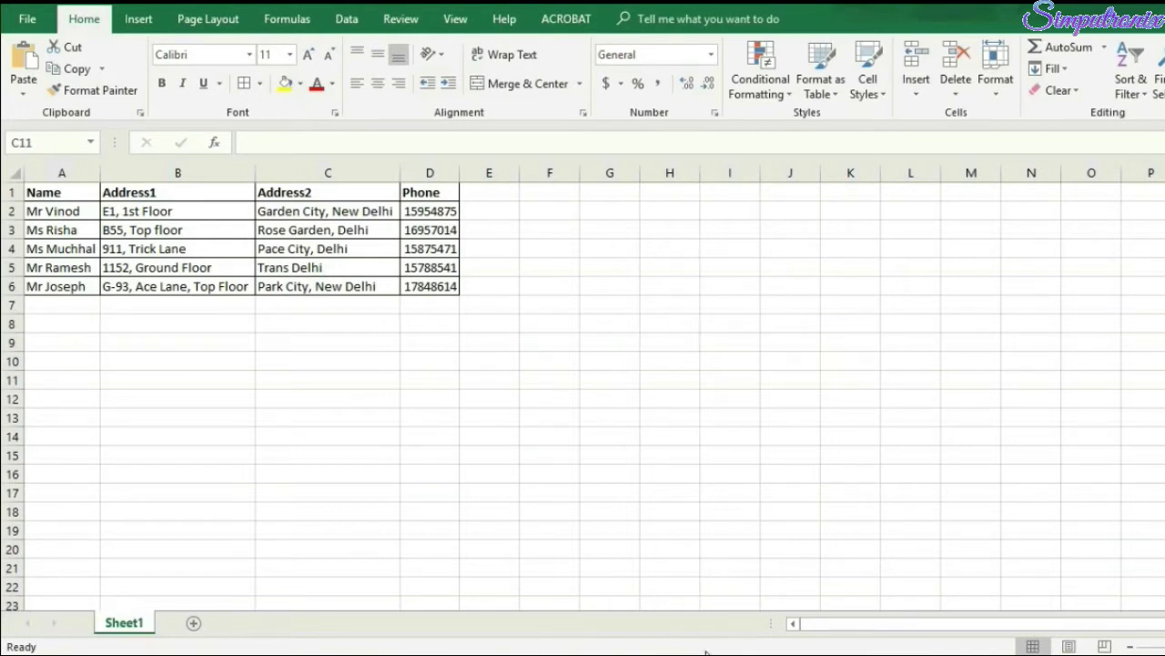
# - Switch from the Excel address list to the 'letter' document in Word
pyautogui.moveTo(617, 651)
pyautogui.click(617, 587)
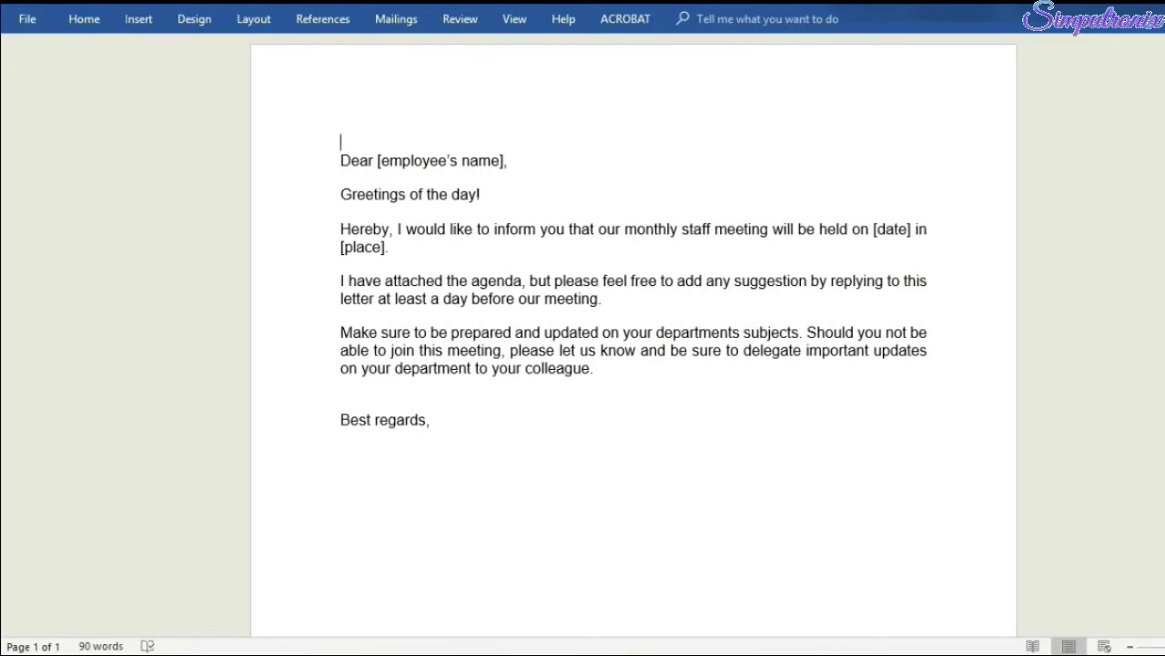
pyautogui.click(684, 652)
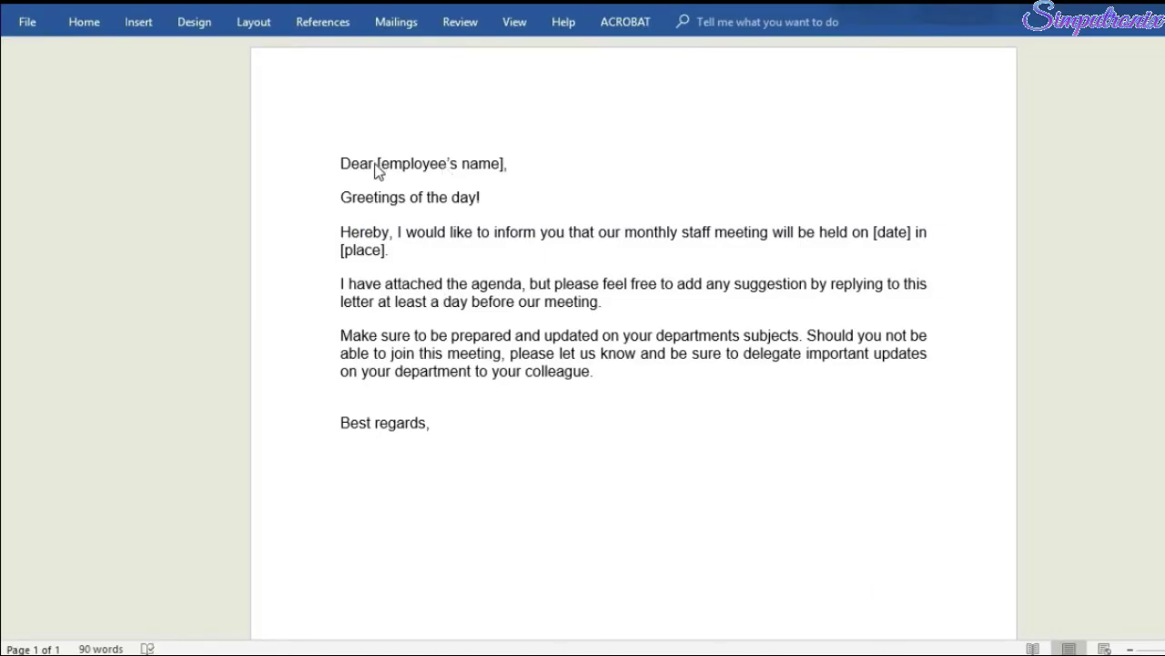
# - Delete the [employee's name] placeholder so the salutation reads 'Dear,'
pyautogui.tripleClick(450, 173)
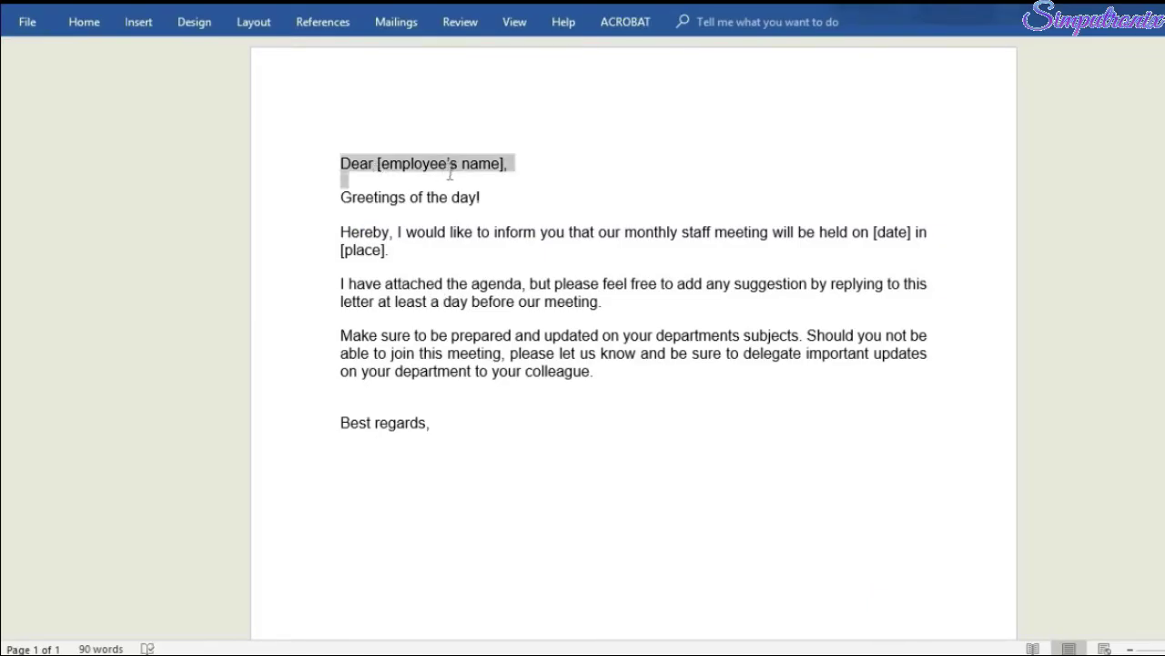
pyautogui.click(398, 185)
pyautogui.moveTo(377, 164); pyautogui.dragTo(506, 164)
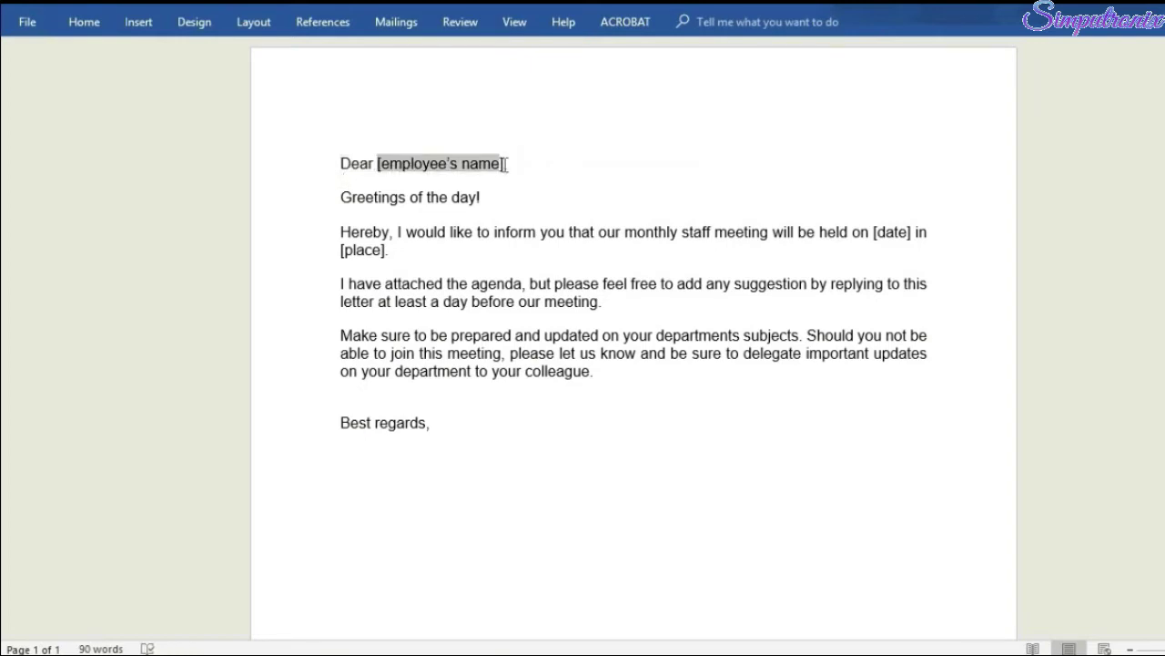
pyautogui.press('Delete')
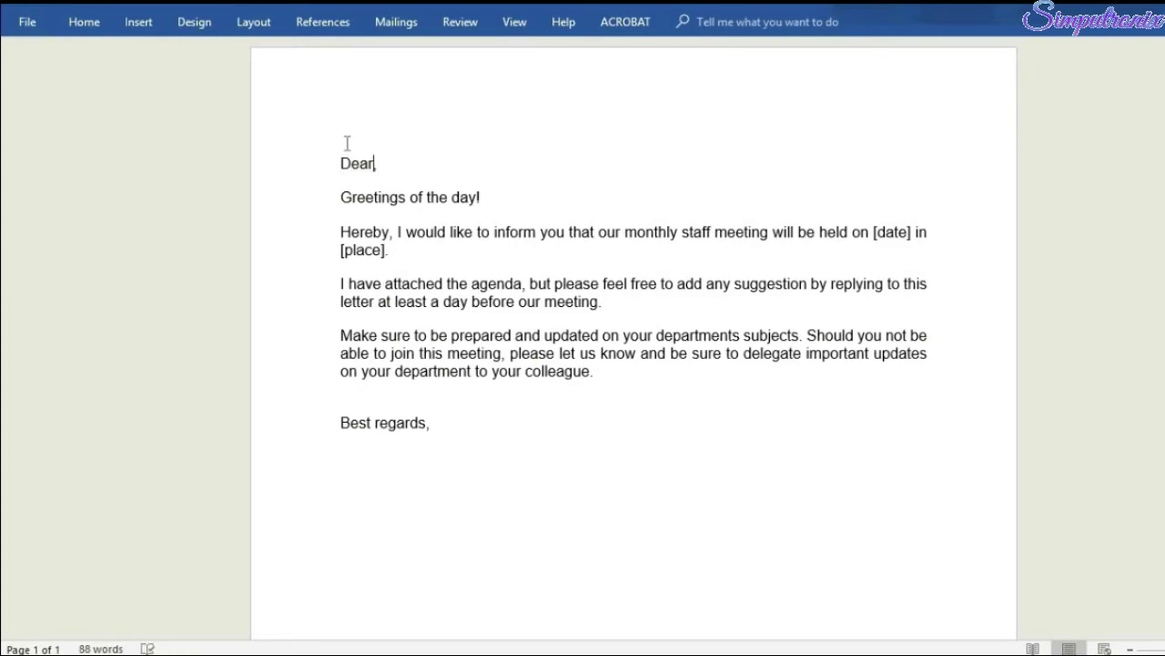
pyautogui.write(',')
# - Add a 'To,' line at the top of the letter with an empty line beneath it
pyautogui.click(347, 143)
pyautogui.write('To,')
pyautogui.press('Return')
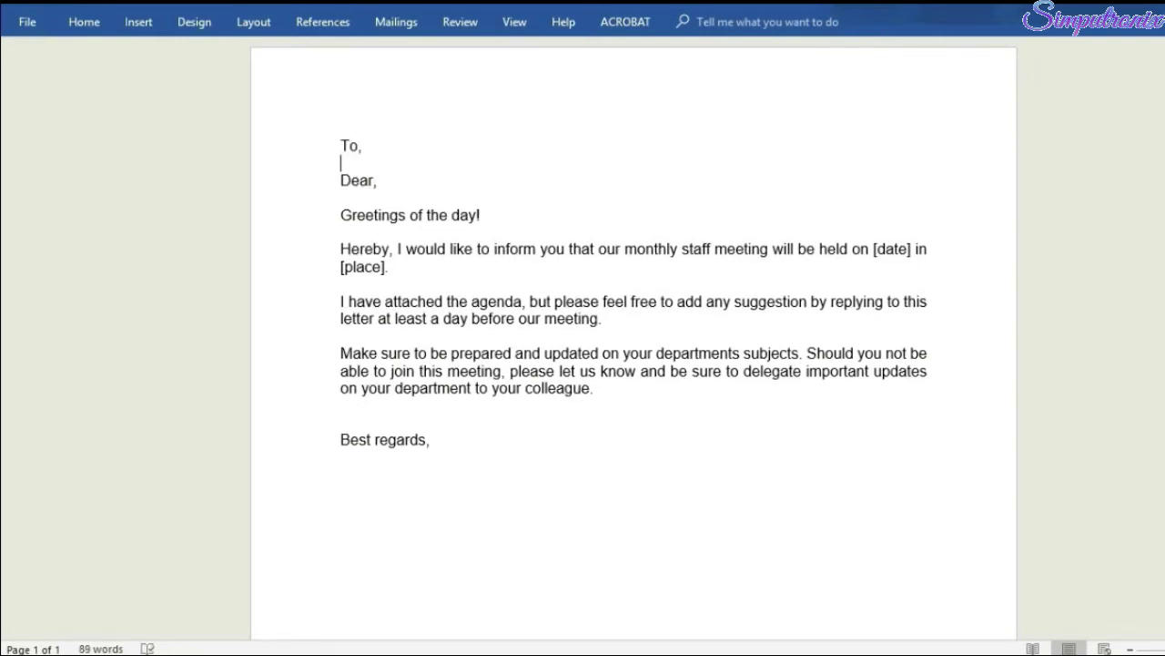
pyautogui.press('Up')
pyautogui.write('Date :')
pyautogui.keyDown('shift'); pyautogui.click(344, 145); pyautogui.keyUp('shift')
pyautogui.press('BackSpace')
pyautogui.press('End')
pyautogui.press('Return')
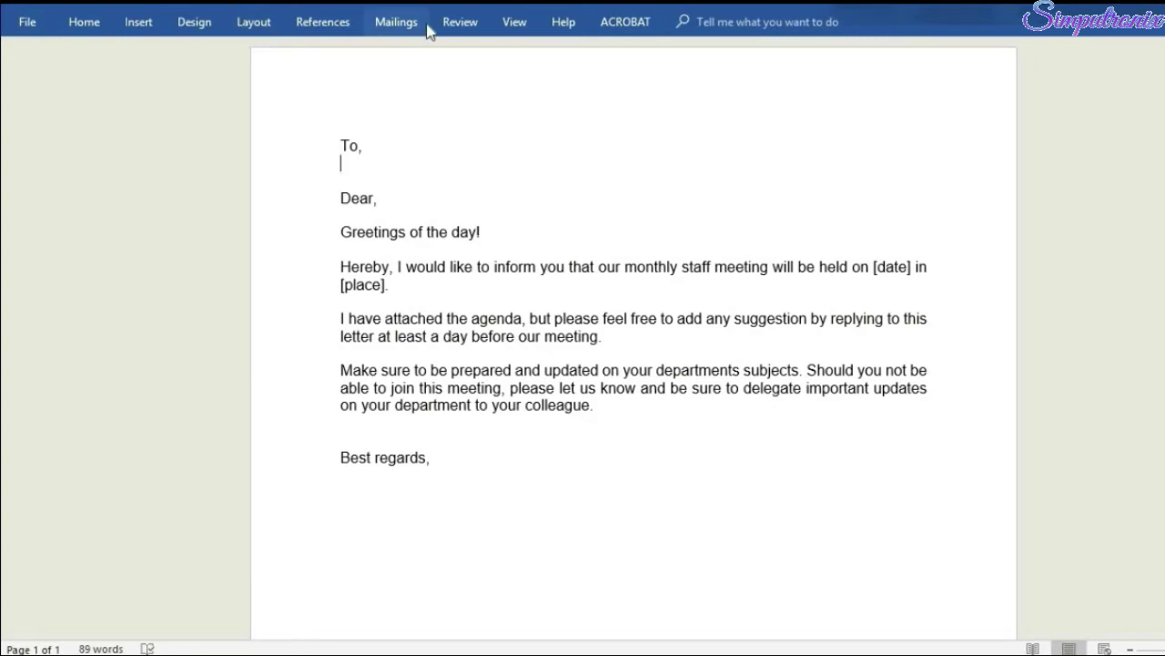
# - Set the mail merge document type to Letters from the Mailings tab
pyautogui.click(399, 25)
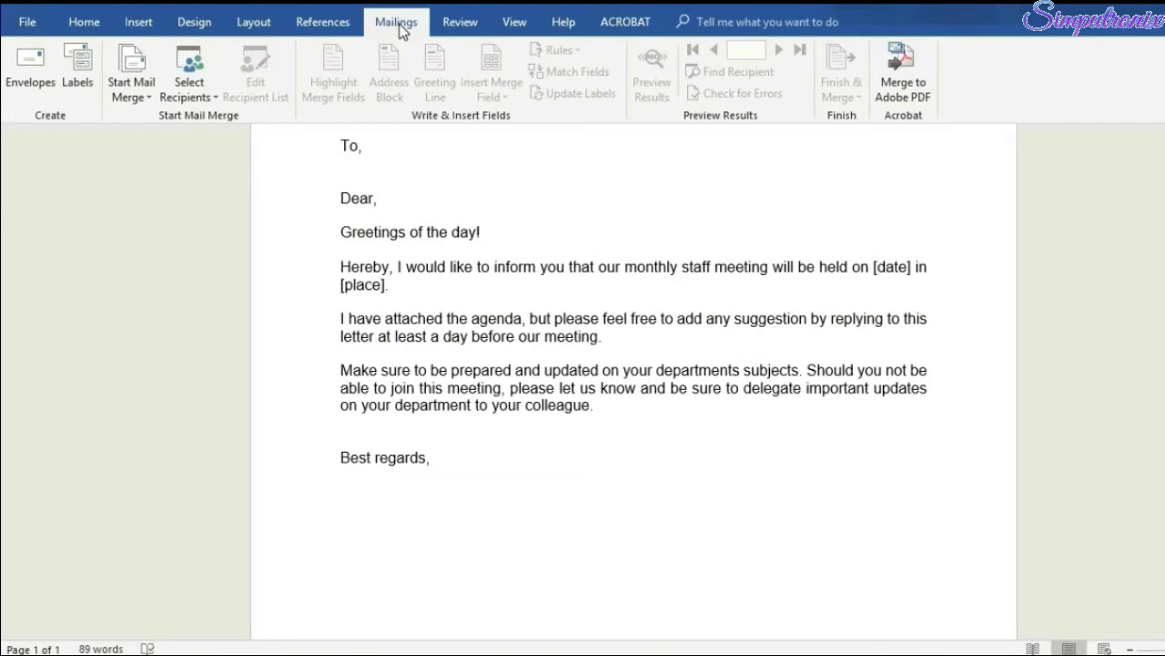
pyautogui.click(129, 88)
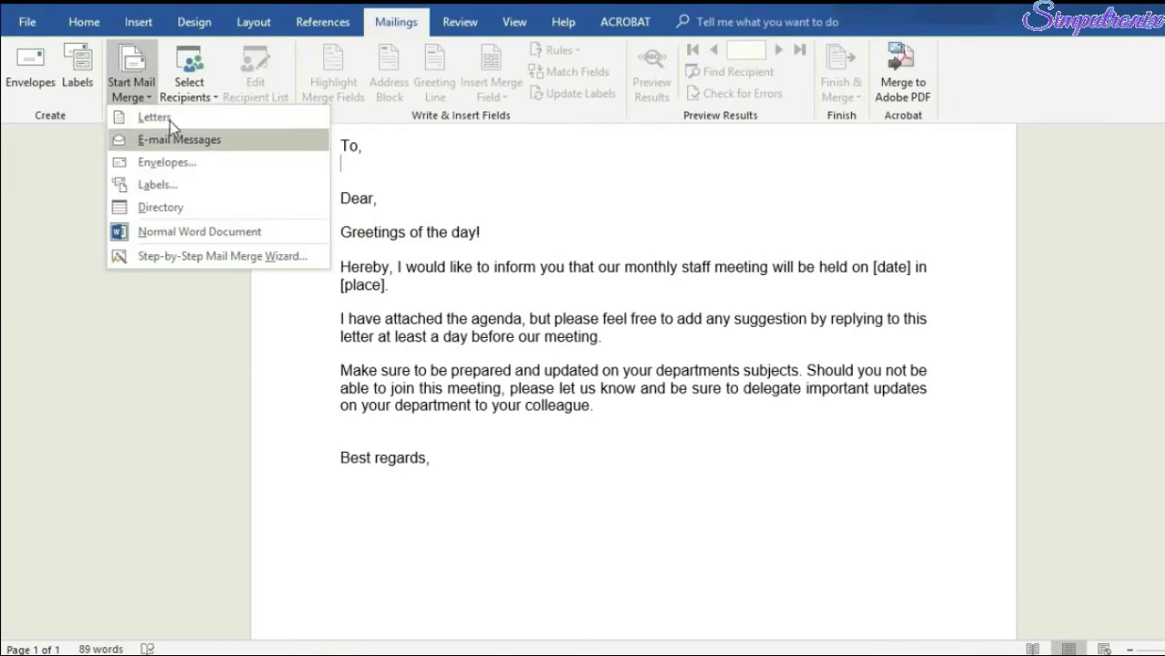
pyautogui.click(169, 119)
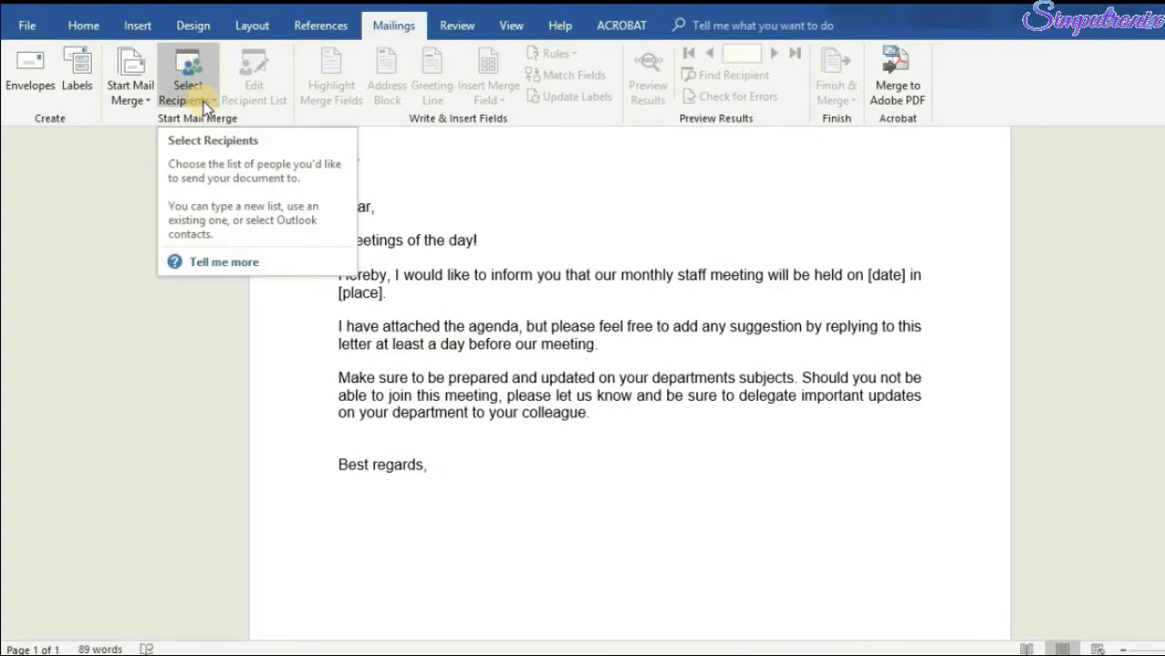
# - Use Sheet1$ of the Desktop 'Address list' workbook as the existing recipient list
pyautogui.click(203, 101)
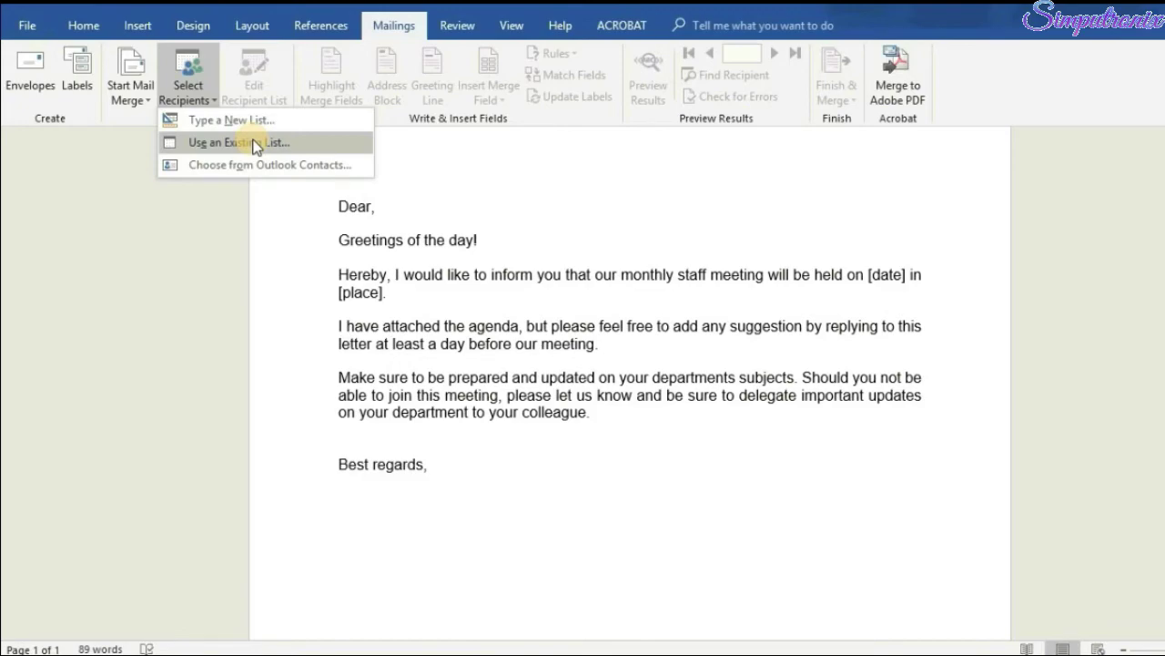
pyautogui.click(256, 143)
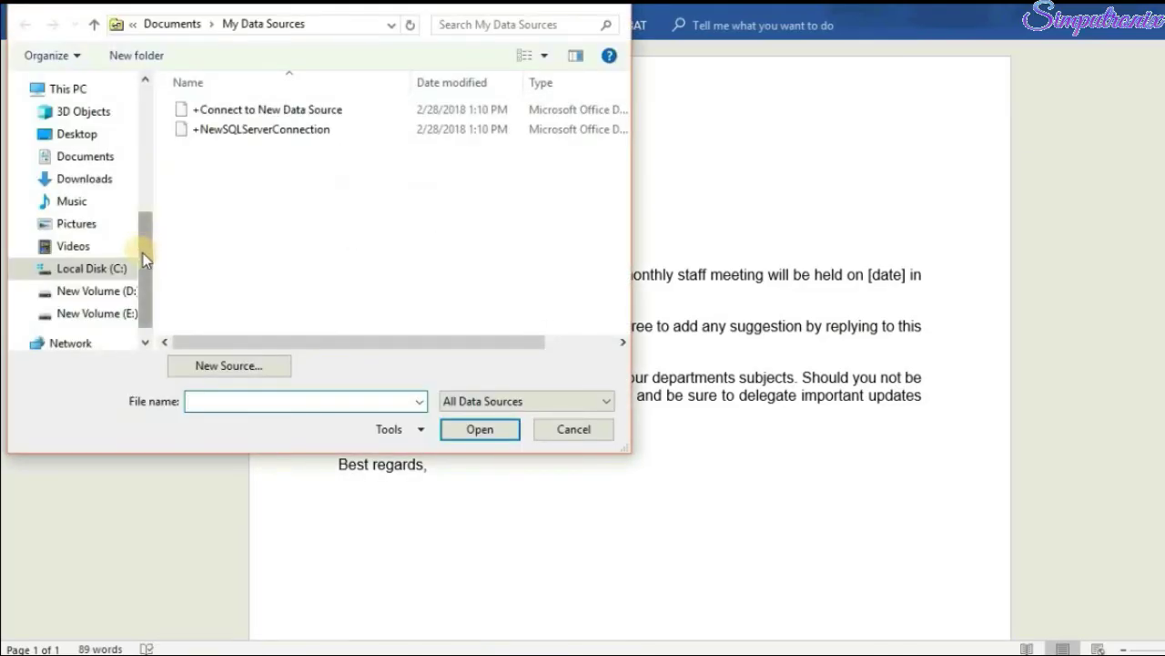
pyautogui.click(77, 133)
pyautogui.scroll(-5, 525, 170)
pyautogui.click(234, 235)
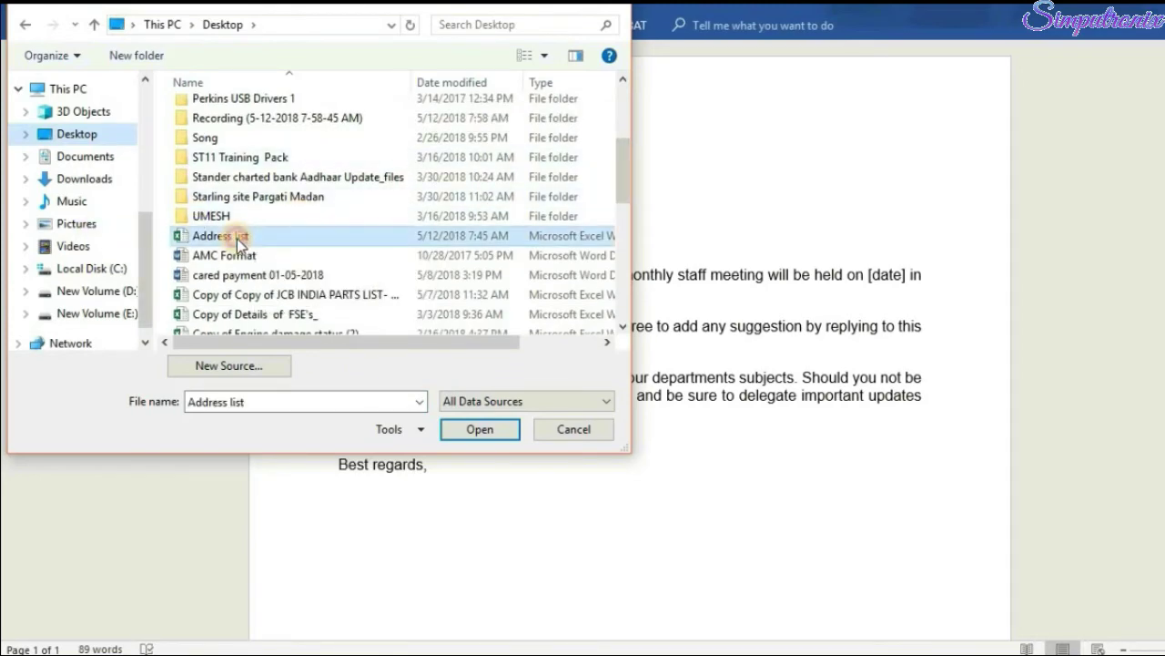
pyautogui.click(481, 429)
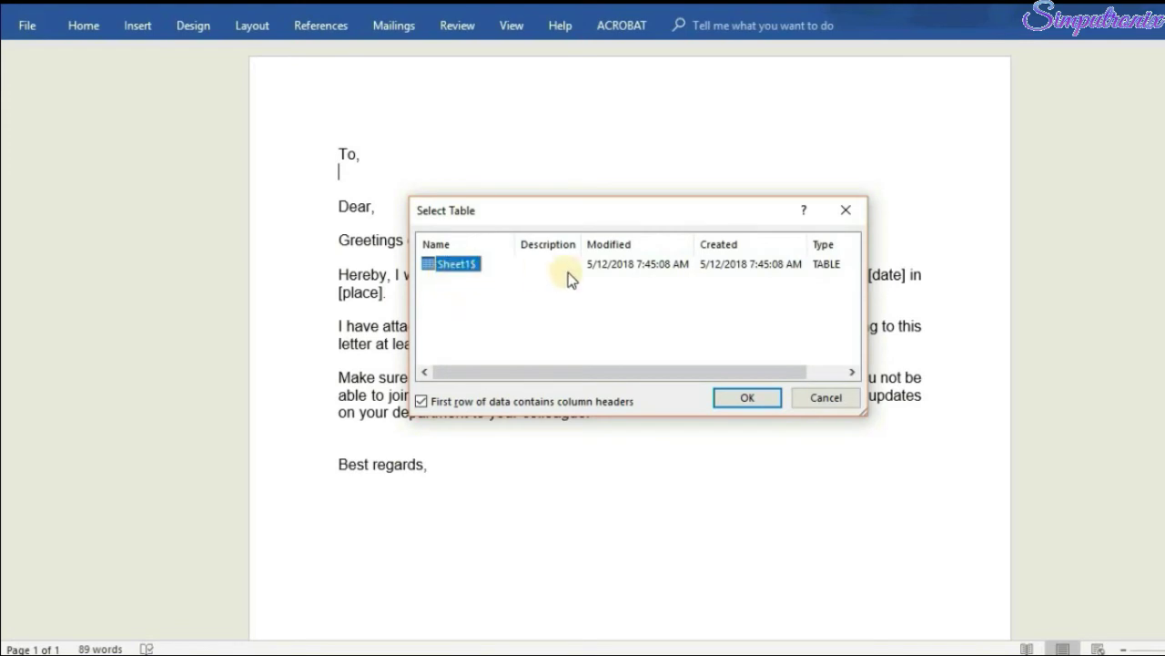
pyautogui.click(748, 397)
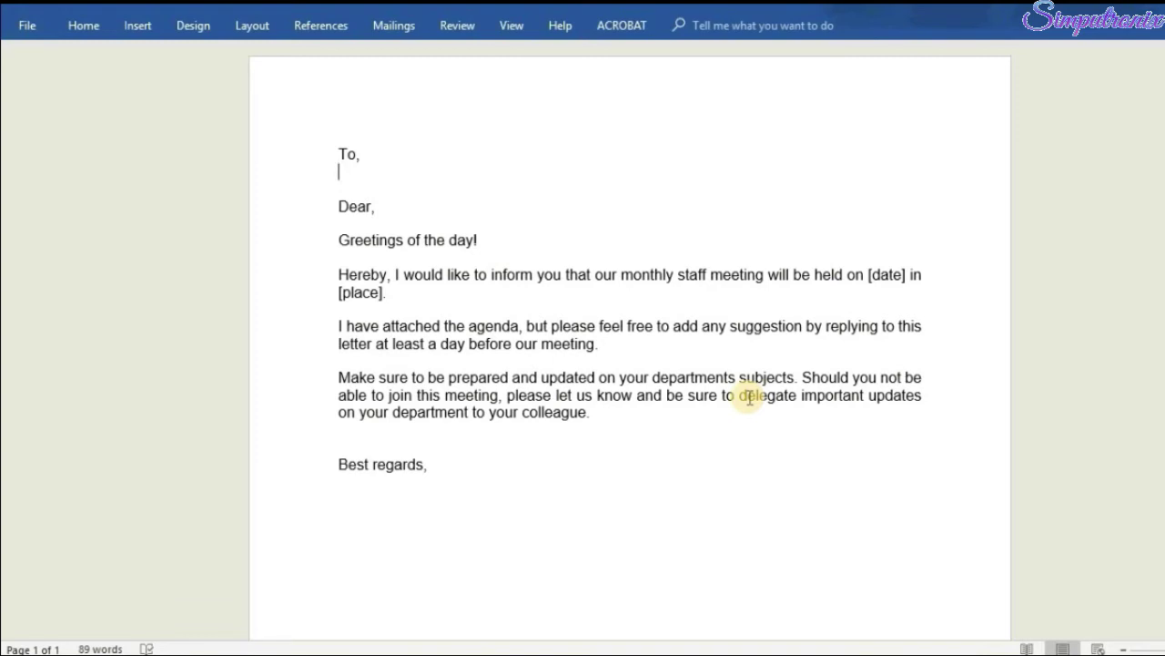
# - Insert the «Name» and «Address1» merge fields on separate lines under 'To,'
pyautogui.click(393, 38)
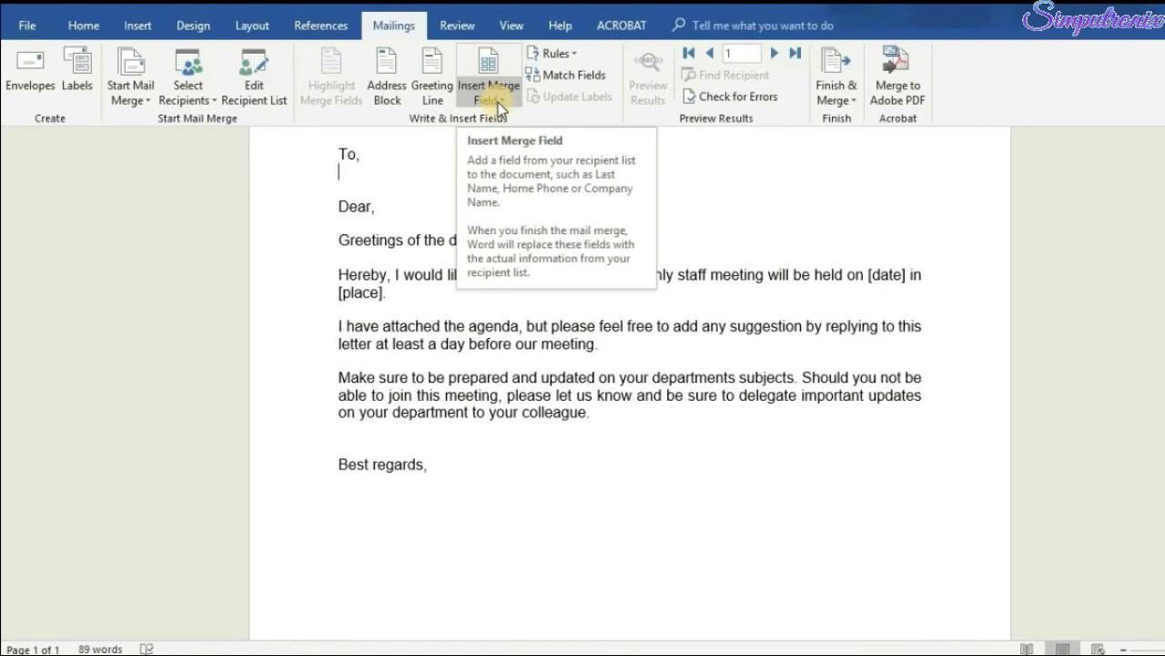
pyautogui.click(498, 102)
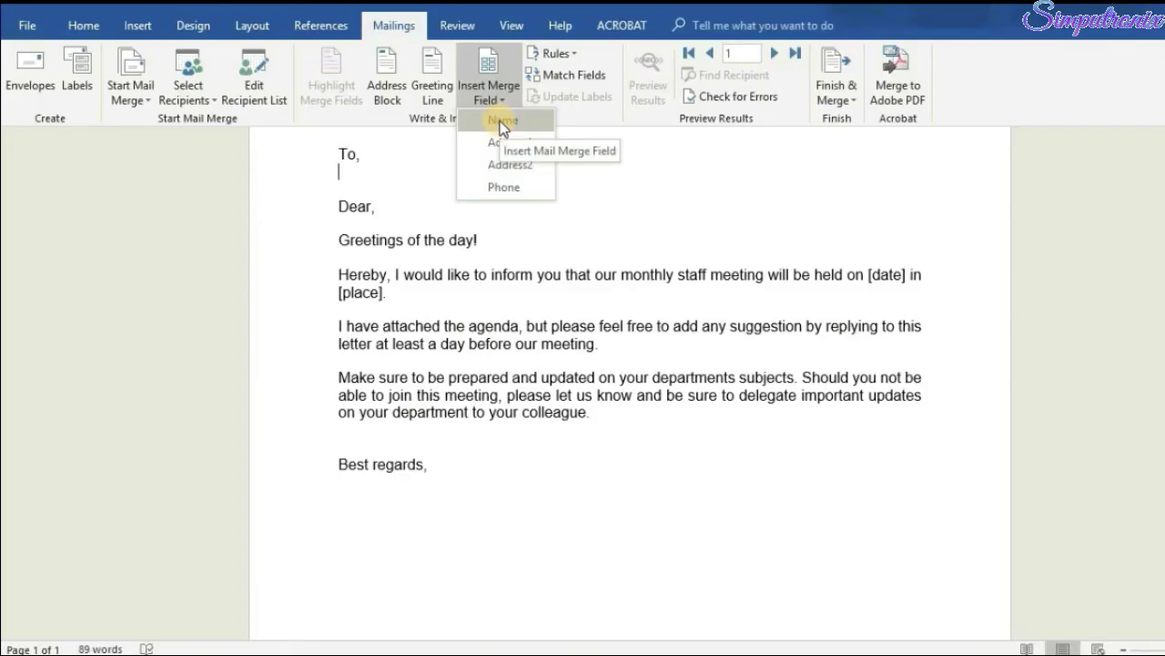
pyautogui.click(500, 121)
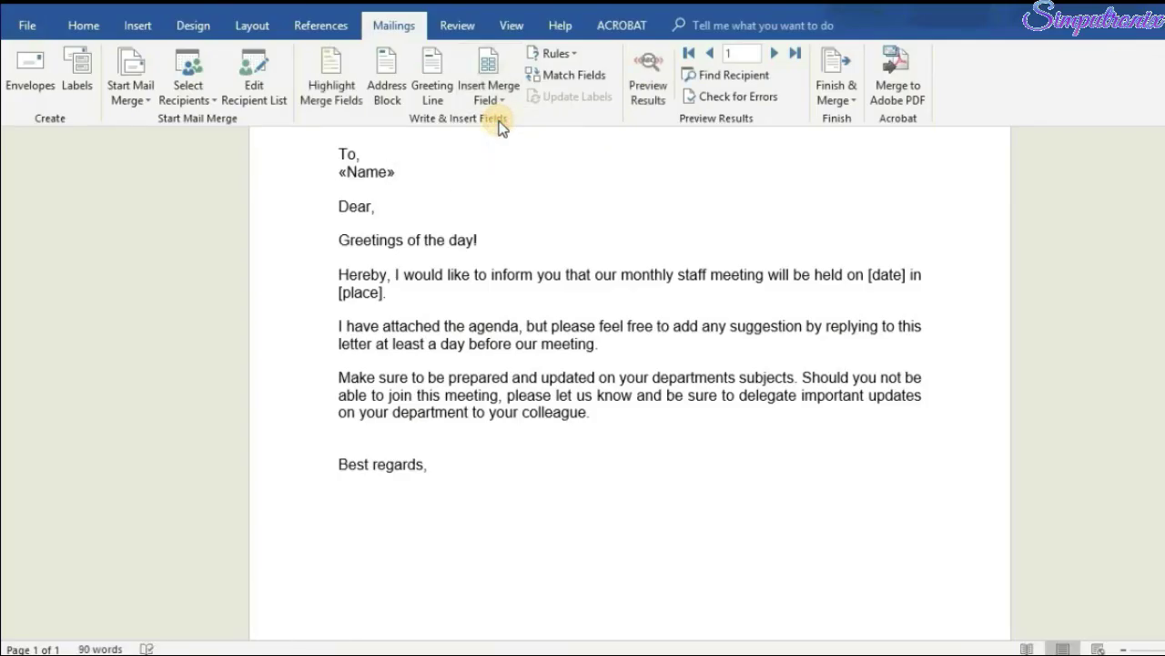
pyautogui.press('Return')
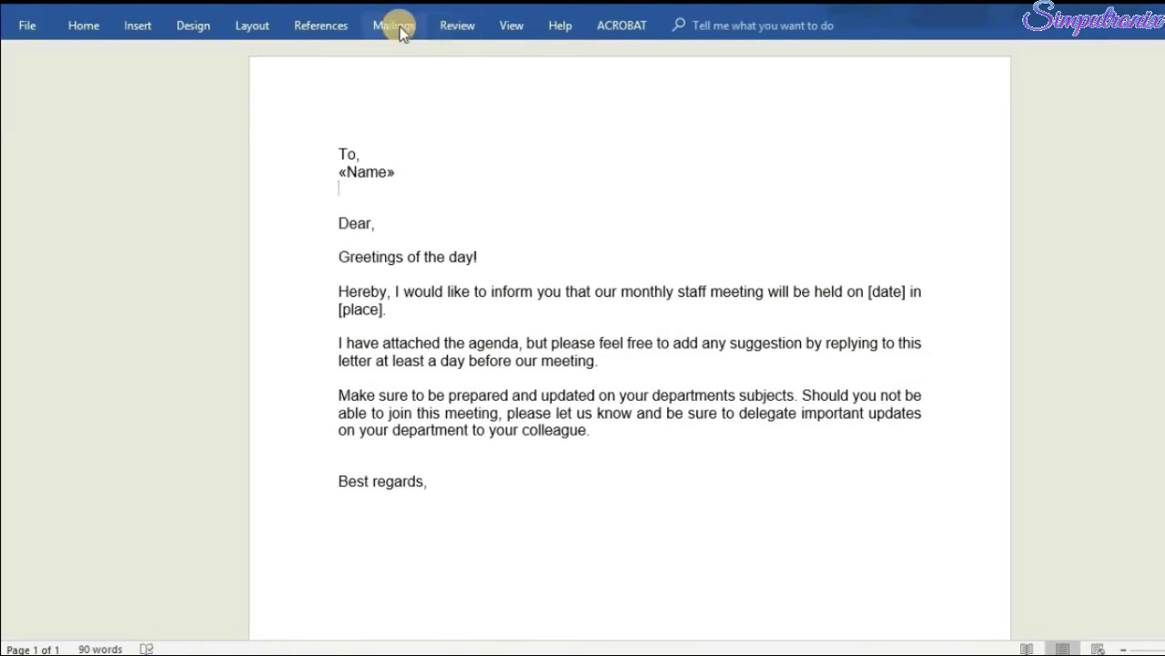
pyautogui.click(400, 27)
pyautogui.click(507, 101)
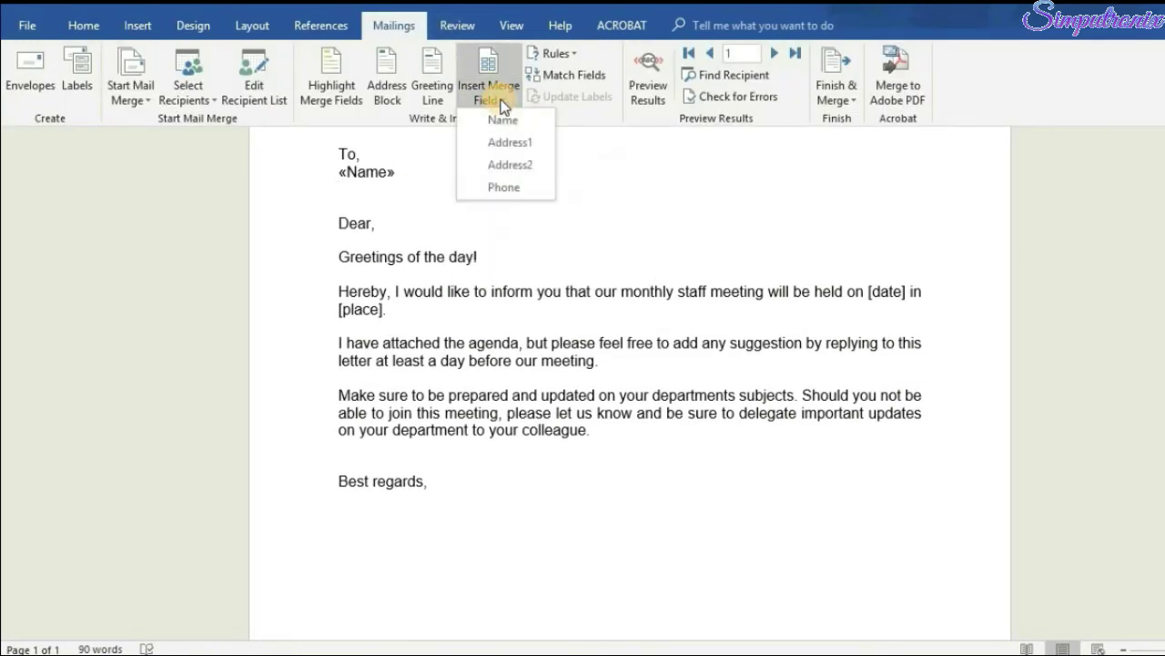
pyautogui.click(506, 144)
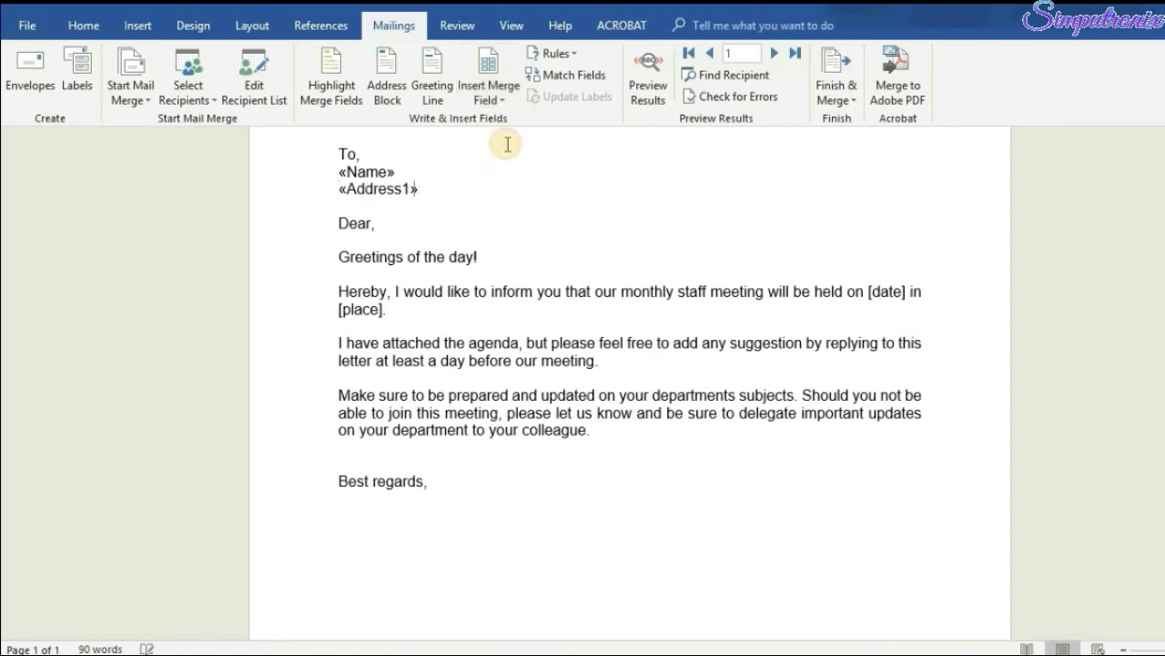
pyautogui.click(438, 188)
pyautogui.press('Return')
# - Add the «Address2» and «Phone» merge fields below «Address1»
pyautogui.click(394, 26)
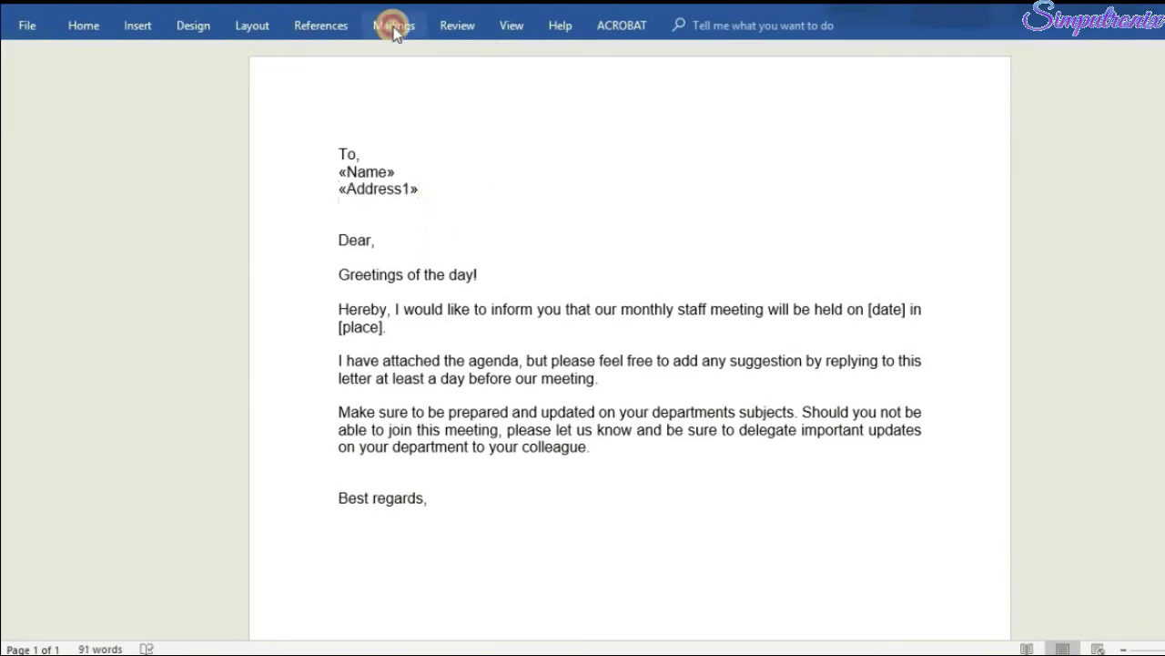
pyautogui.click(497, 95)
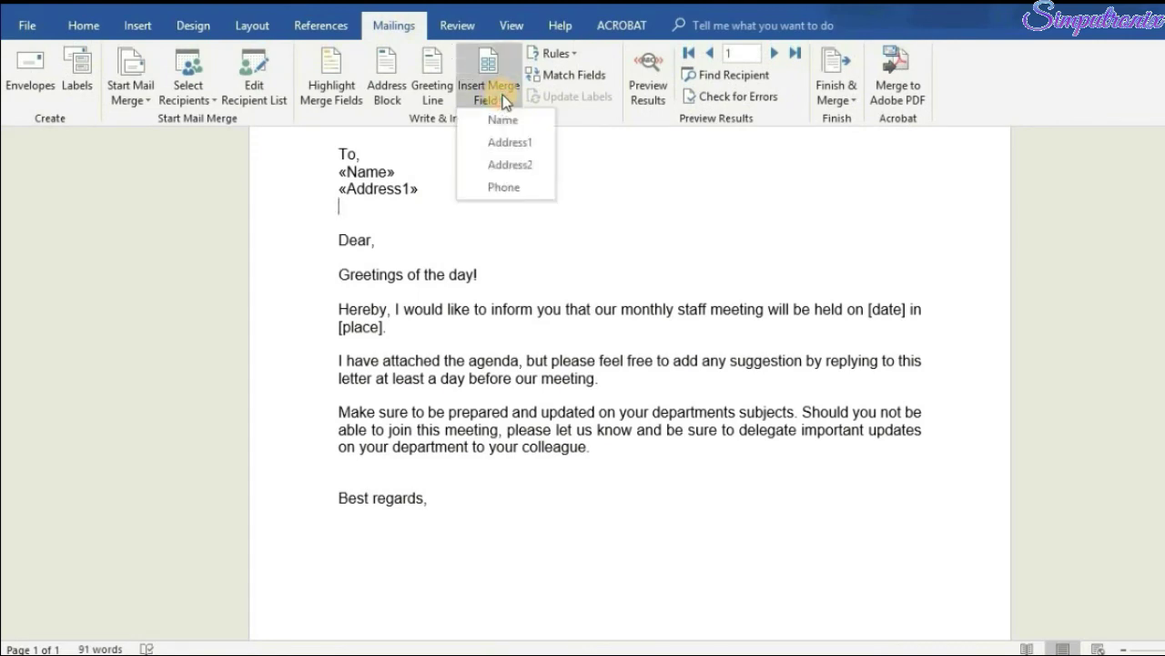
pyautogui.click(504, 162)
pyautogui.click(429, 203)
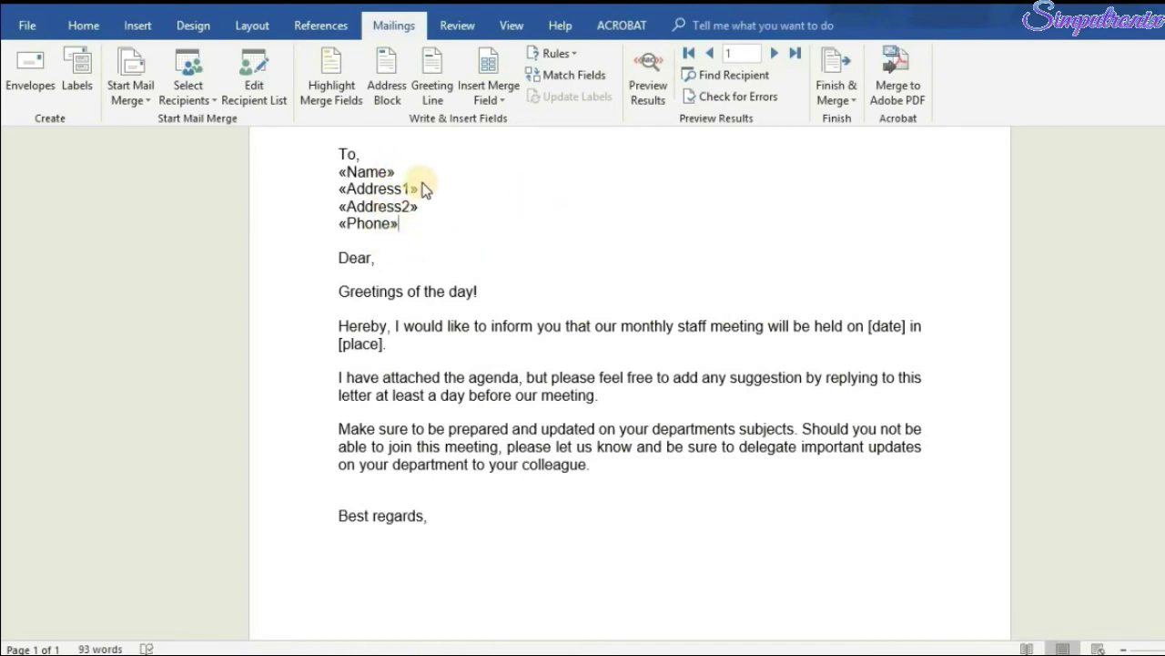
# - Make the salutation read 'Dear «Name»,' using the Name merge field
pyautogui.click(371, 257)
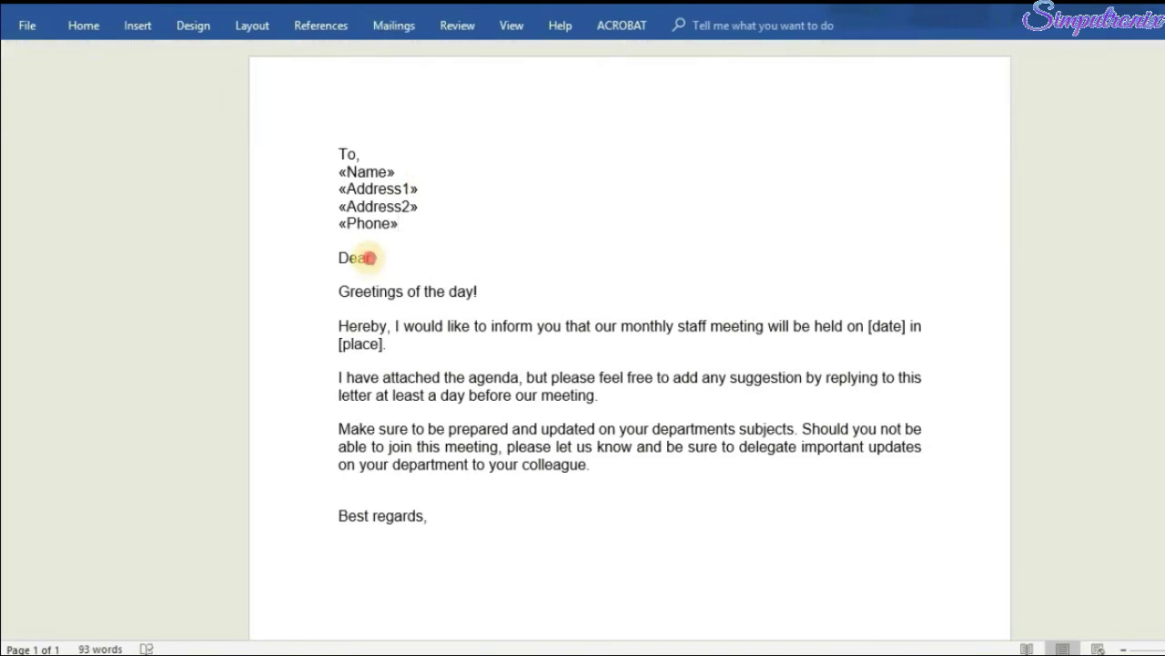
pyautogui.write(',')
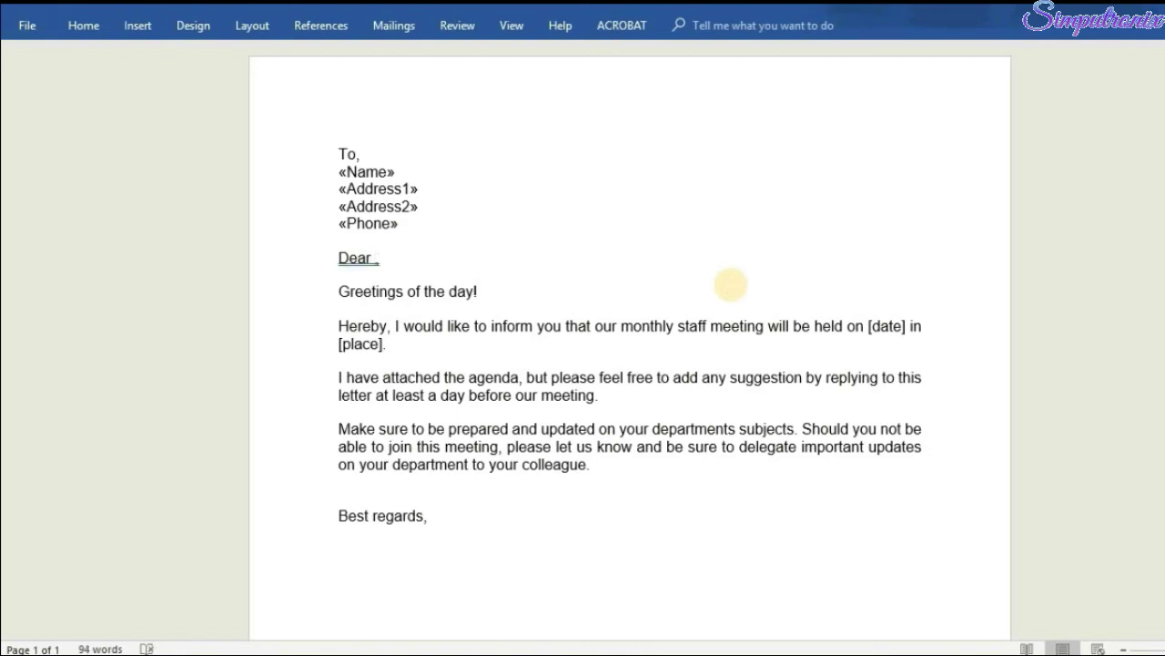
pyautogui.click(397, 31)
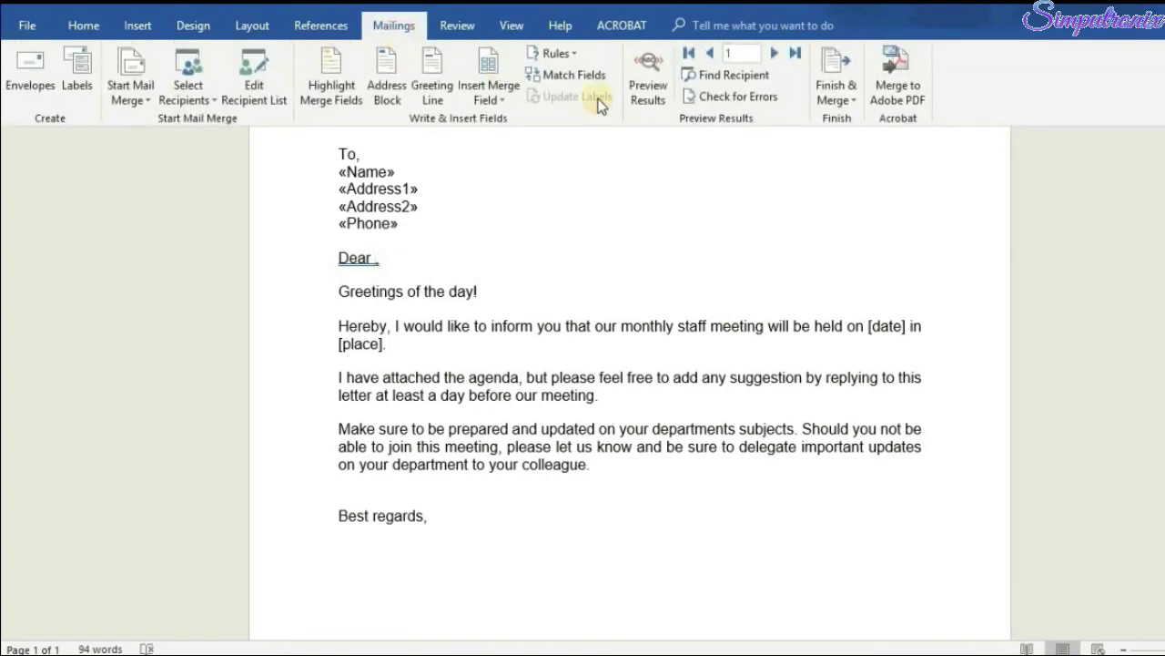
pyautogui.click(500, 98)
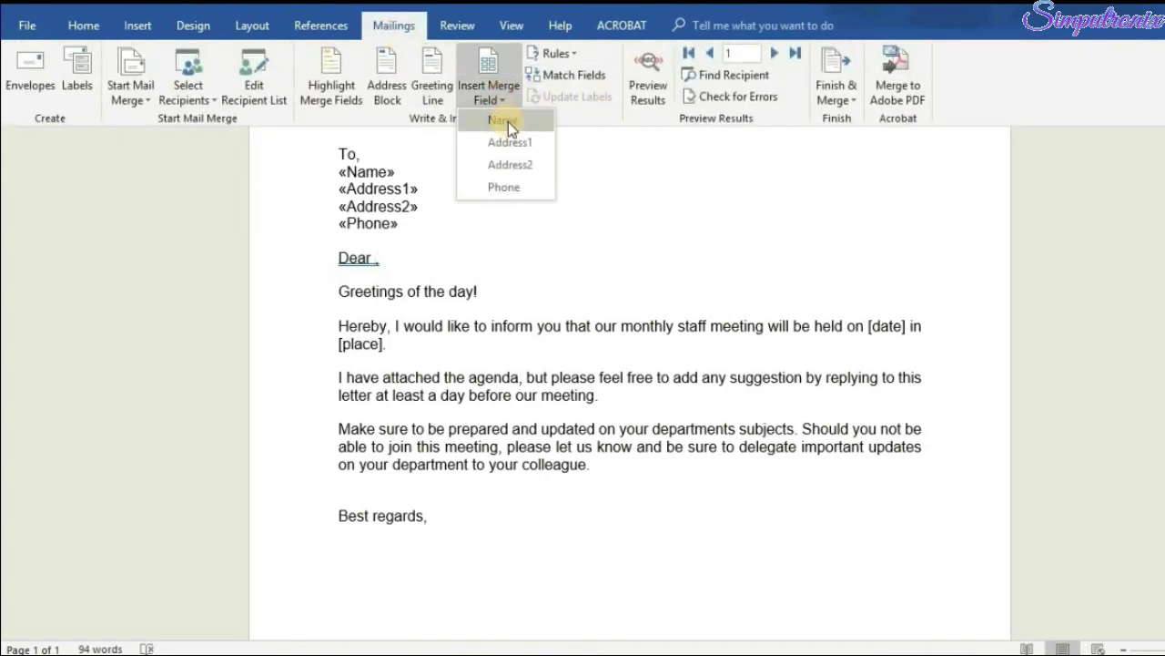
pyautogui.click(508, 122)
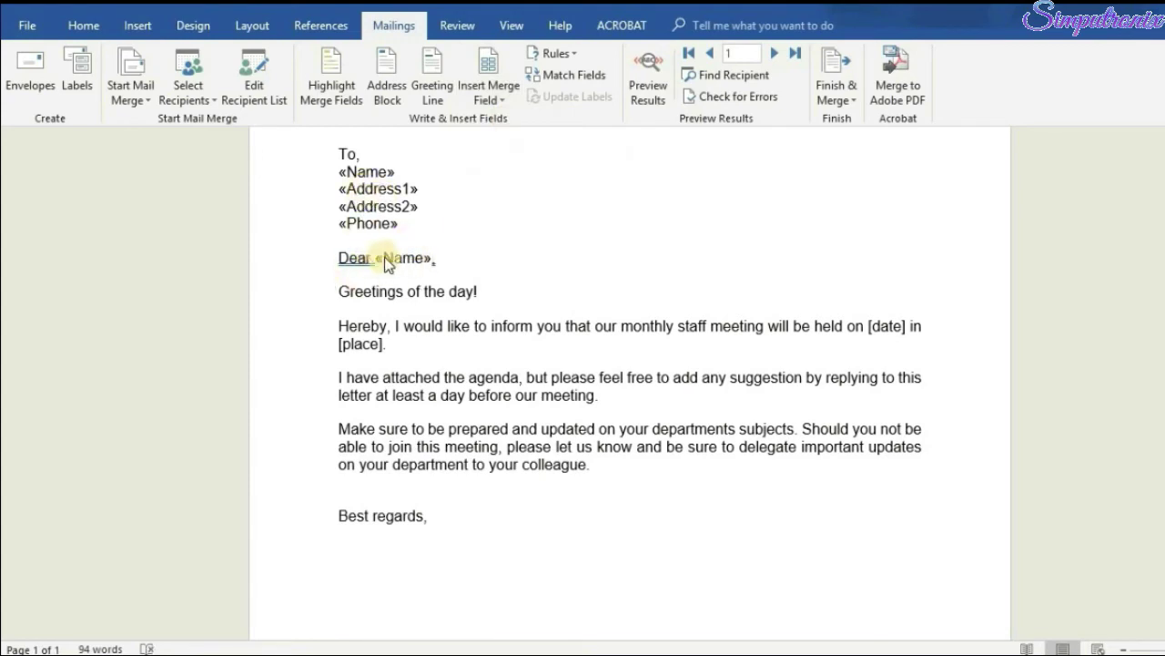
pyautogui.write(',')
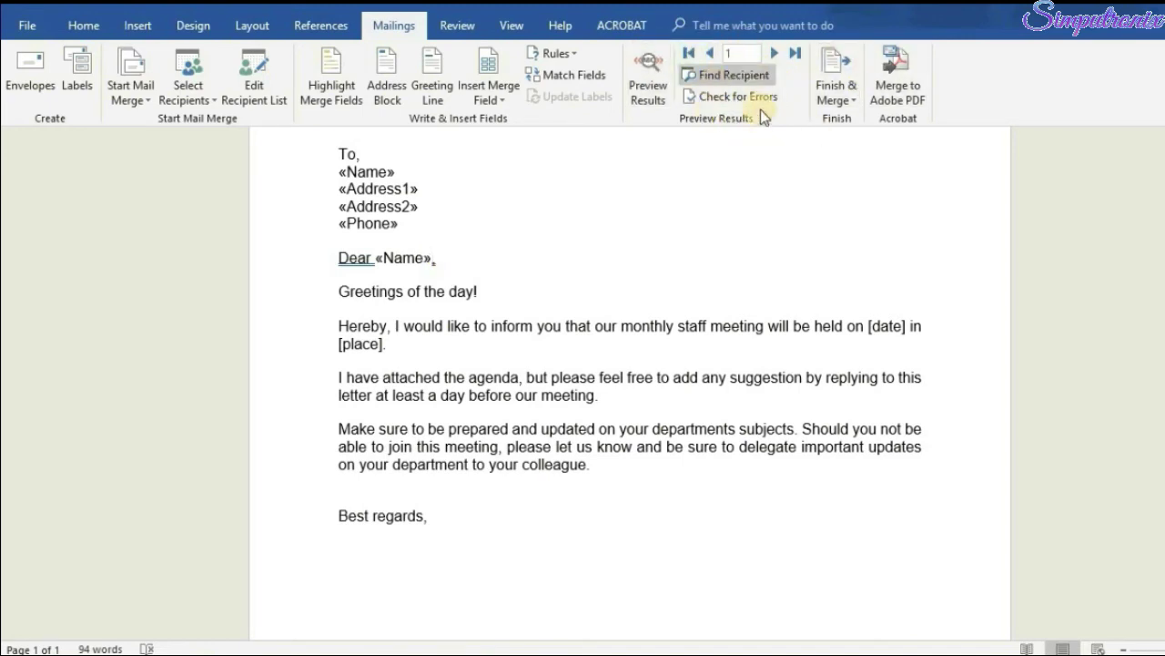
# - Go to the first recipient record and open the Finish & Merge options
pyautogui.click(722, 50)
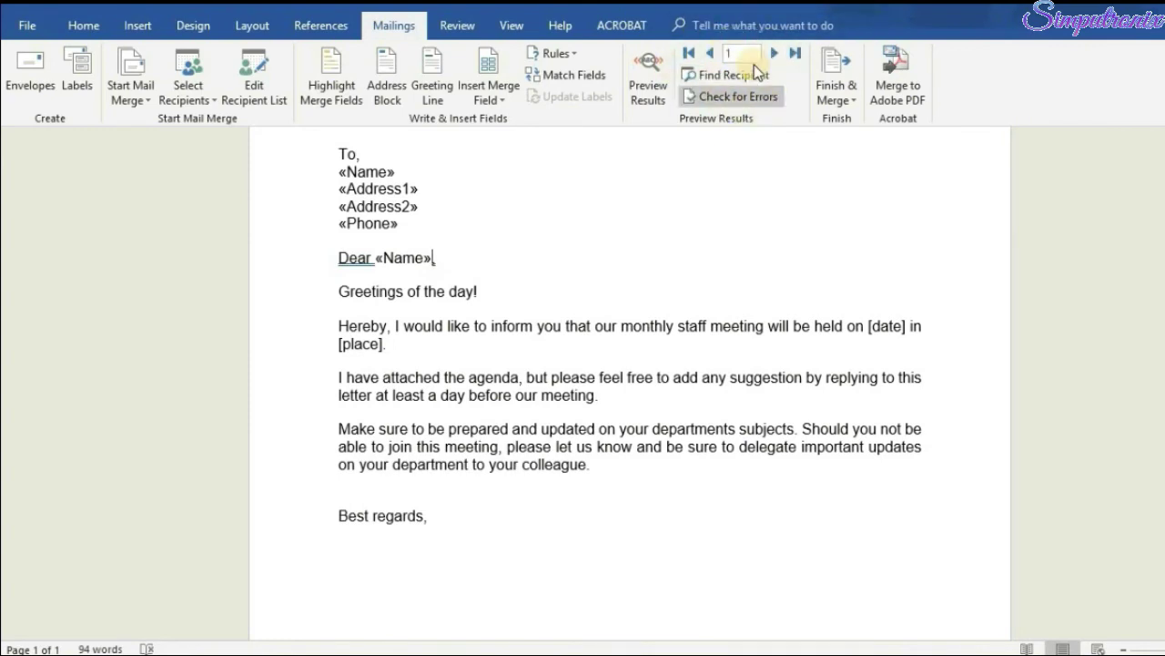
pyautogui.click(846, 85)
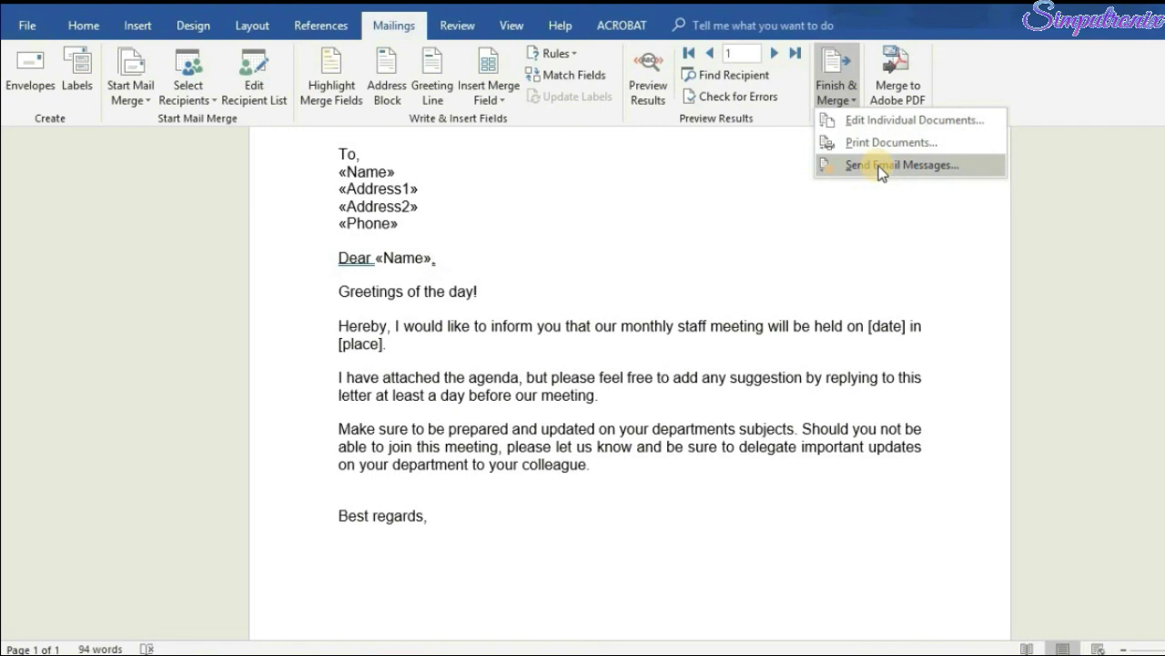
# - Merge all records into individual documents, producing the five-letter Letters1 document, maximized
pyautogui.click(394, 28)
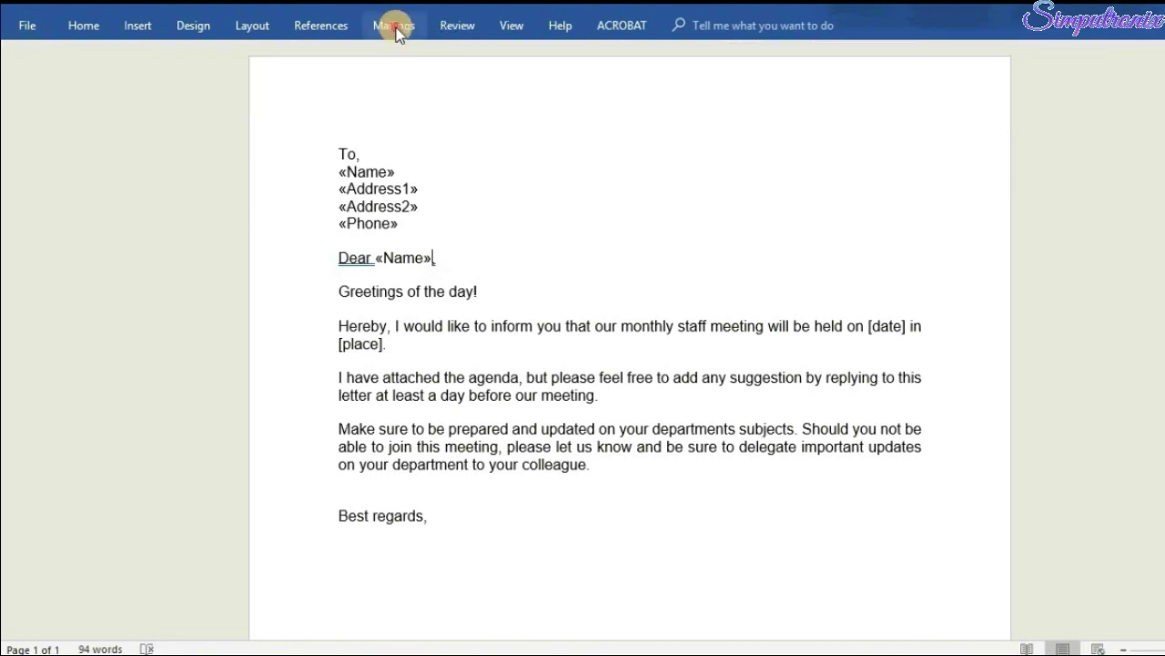
pyautogui.click(820, 76)
pyautogui.click(890, 126)
pyautogui.click(641, 366)
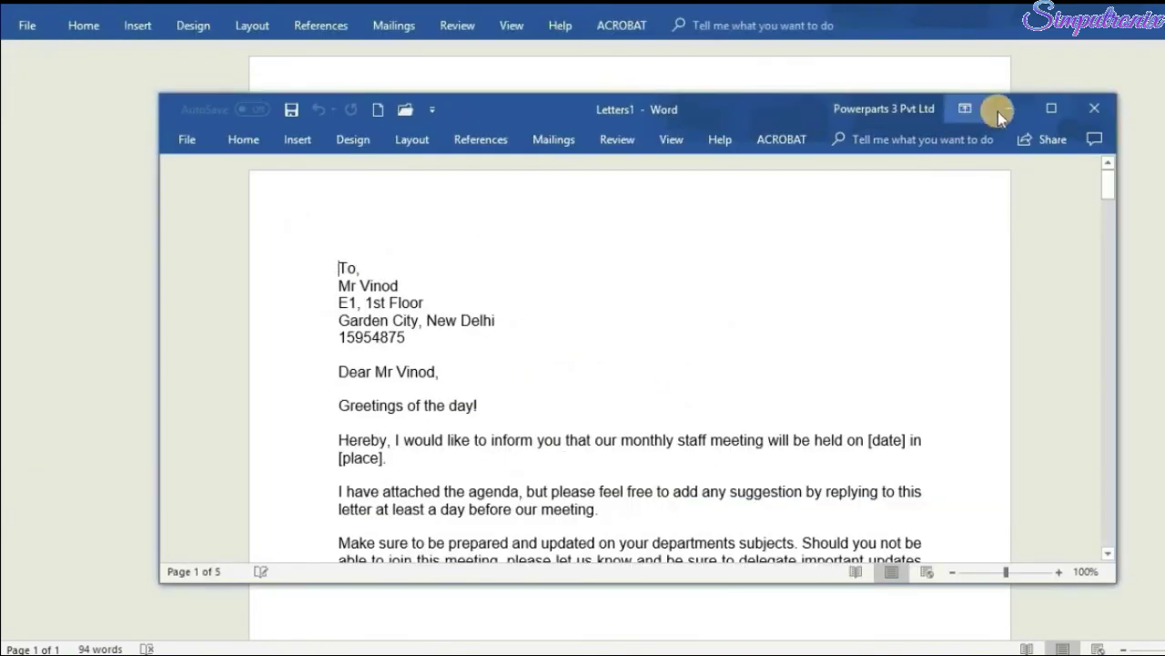
pyautogui.click(1049, 108)
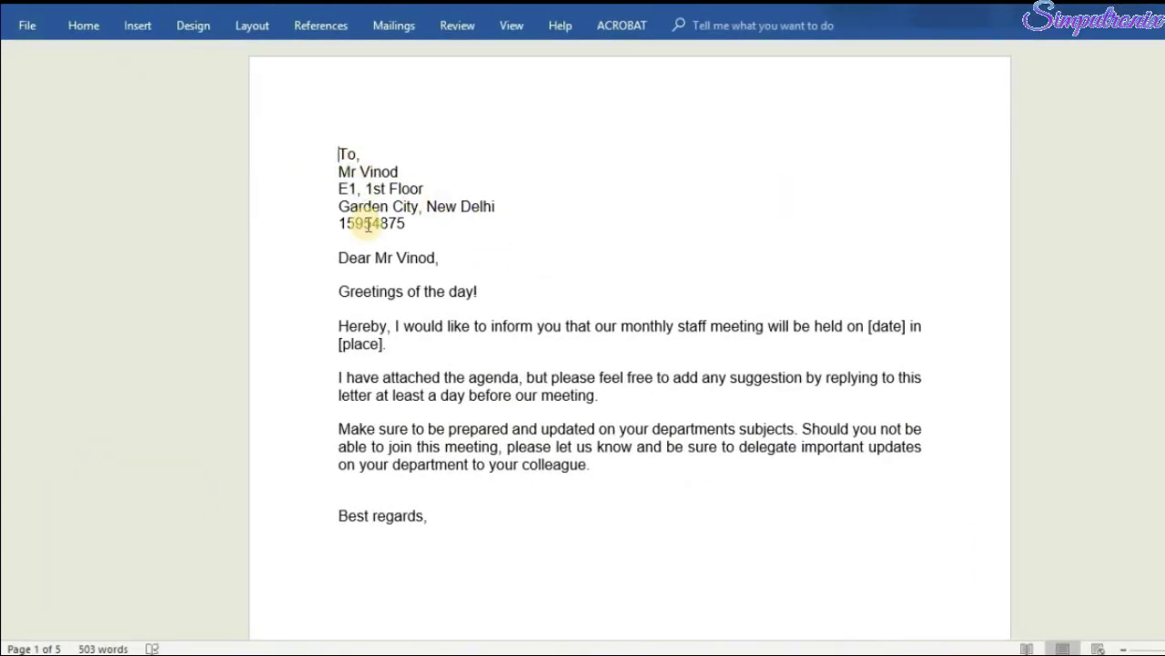
pyautogui.scroll(-5, 368, 224)
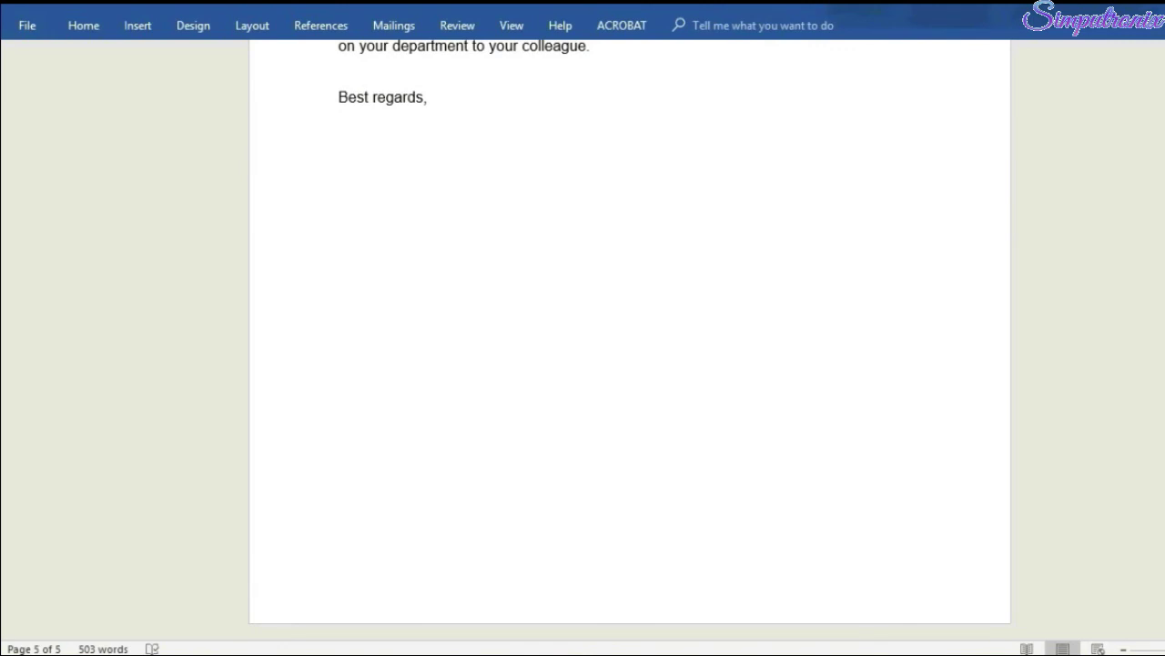
pyautogui.moveTo(1162, 584); pyautogui.dragTo(1162, 579)
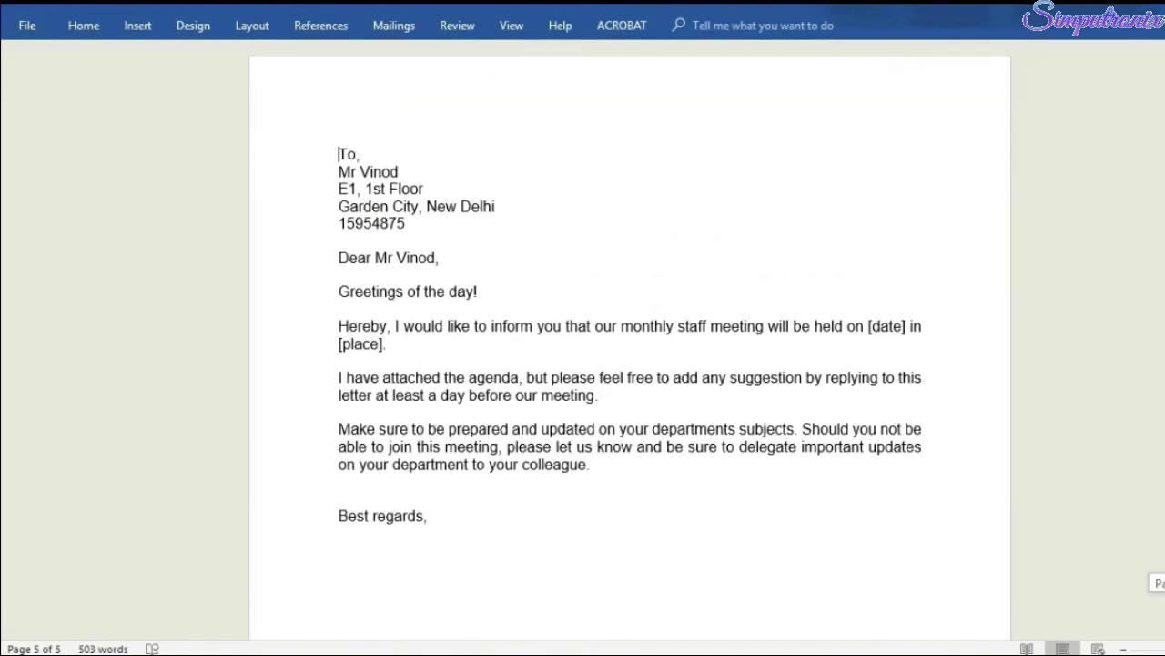